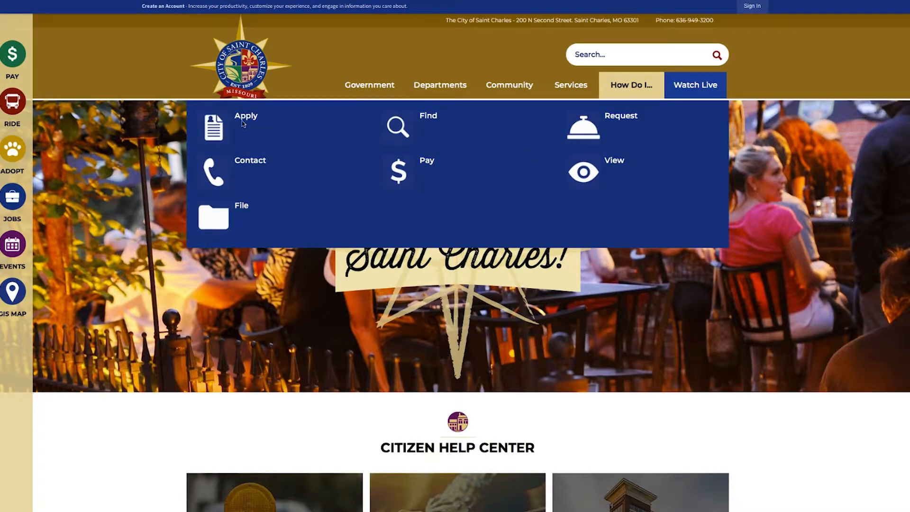
Go from How Do I > Apply to the city's Permits portal
left_click(244, 122)
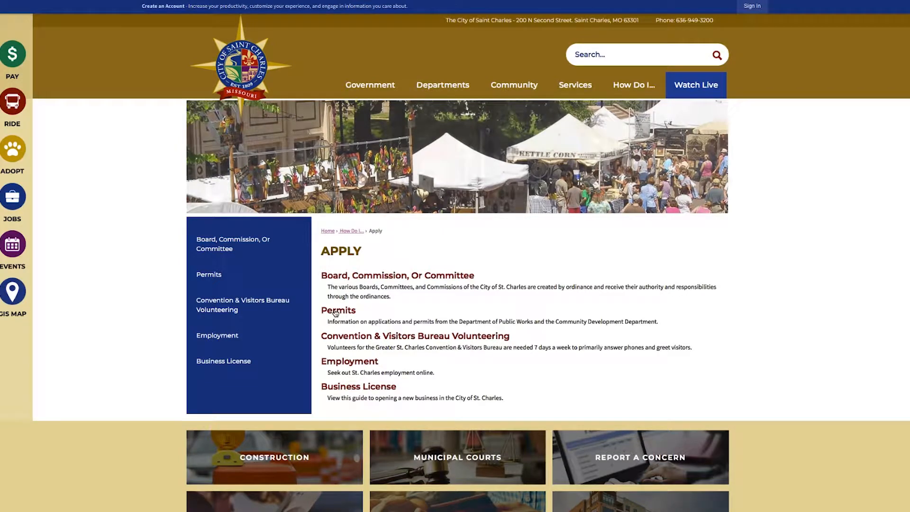
left_click(336, 311)
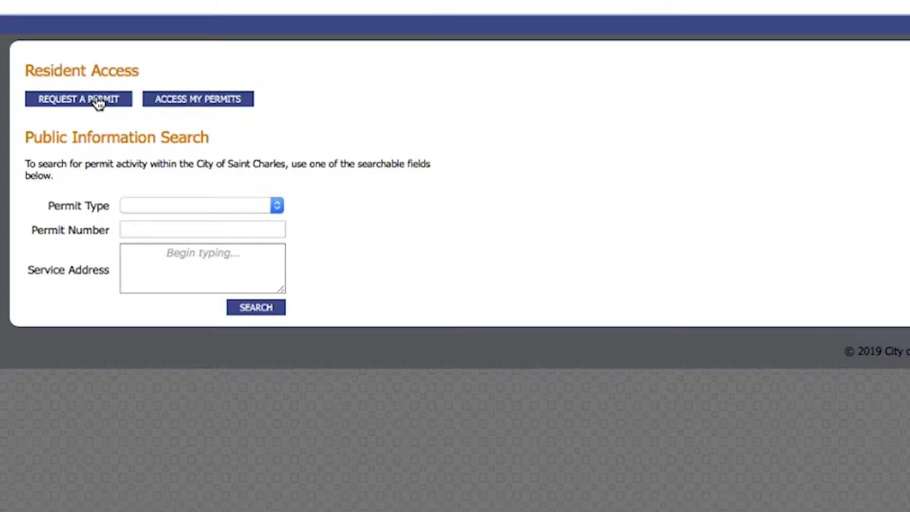
Begin a new permit request, enter the resident's street address and confirm the suggested match
left_click(98, 100)
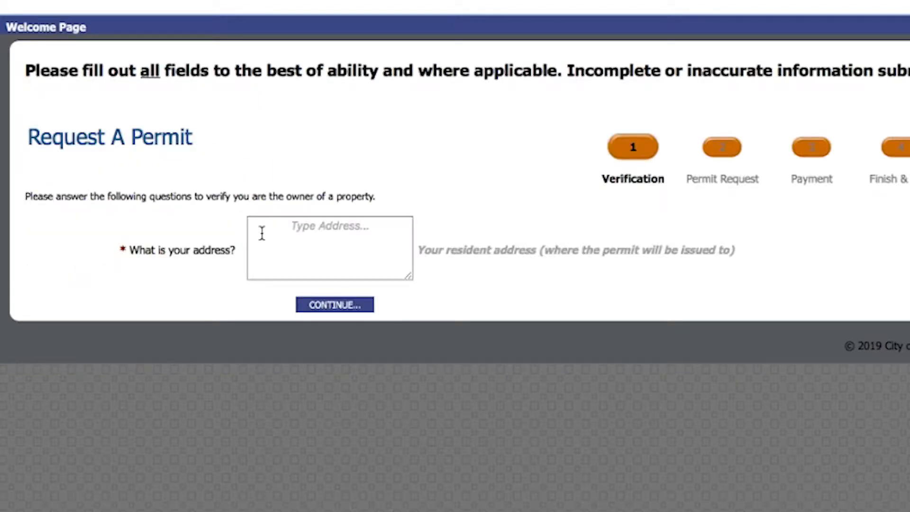
left_click(262, 233)
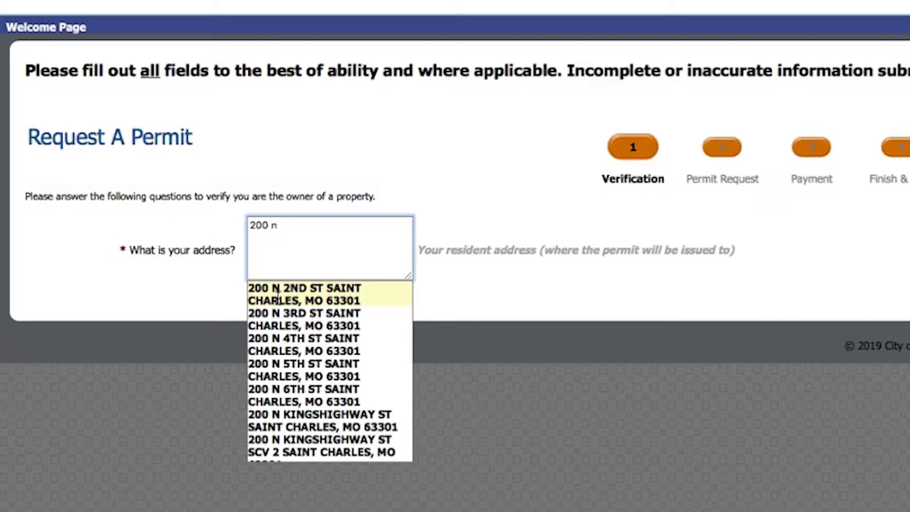
left_click(304, 291)
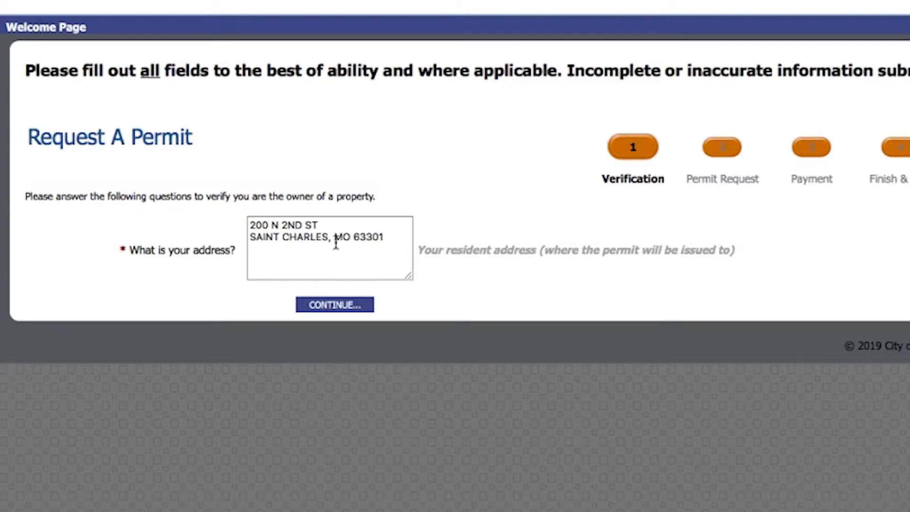
left_click(318, 307)
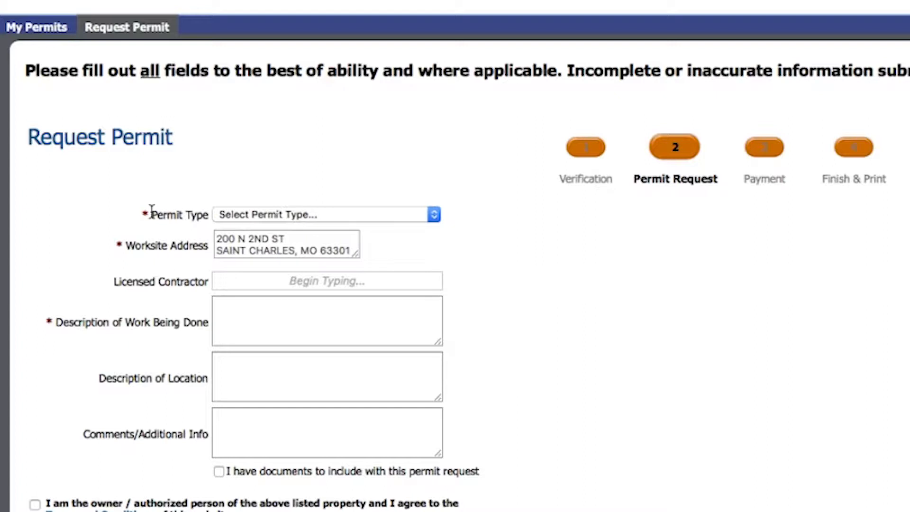
Choose permit type Driveway-Sidewalk - Commercial - ENG and enter 'Replace Driveway' as the work description
left_click(255, 217)
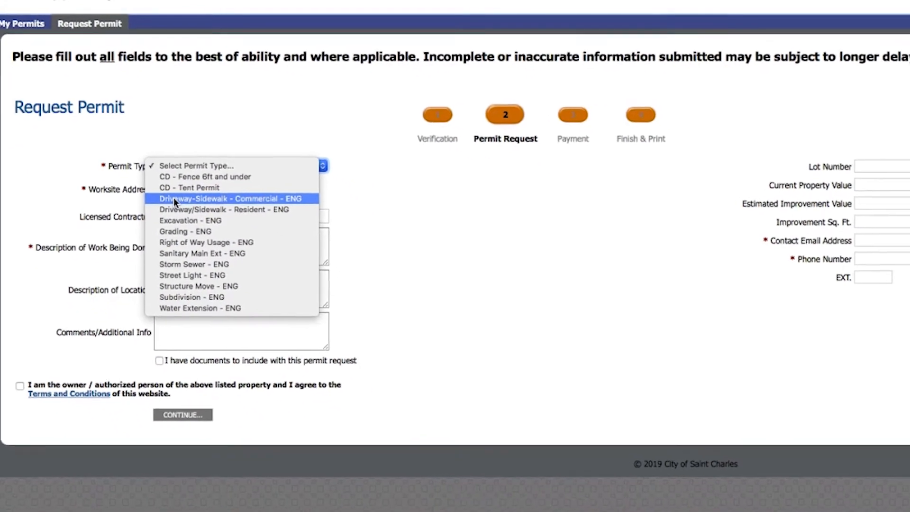
left_click(147, 174)
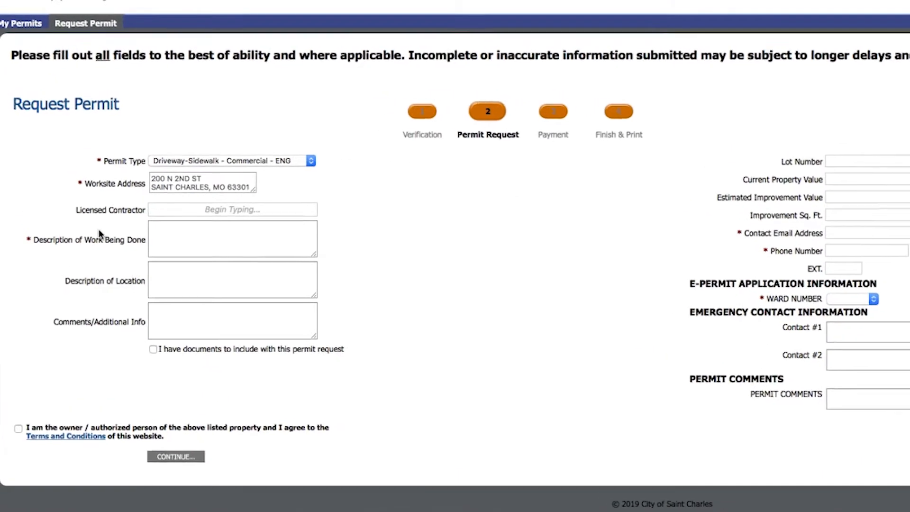
left_click(184, 258)
type("Re")
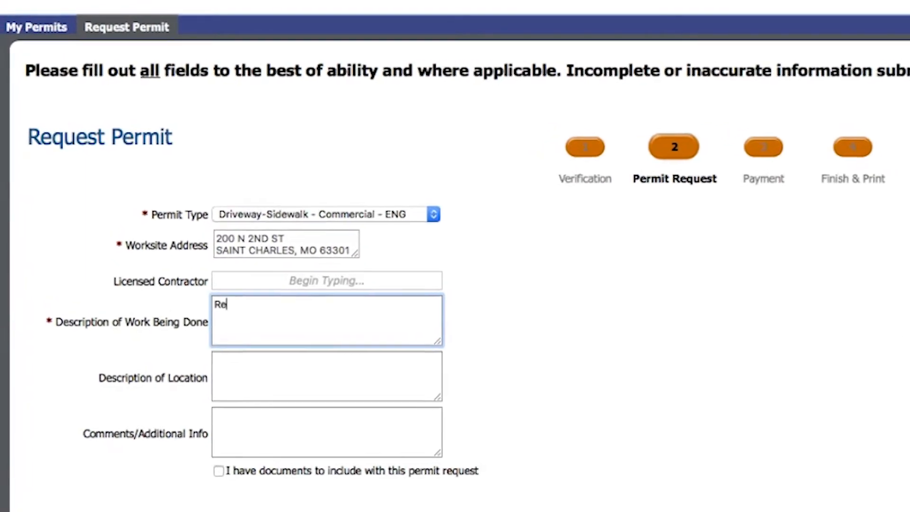
type("place Driveway")
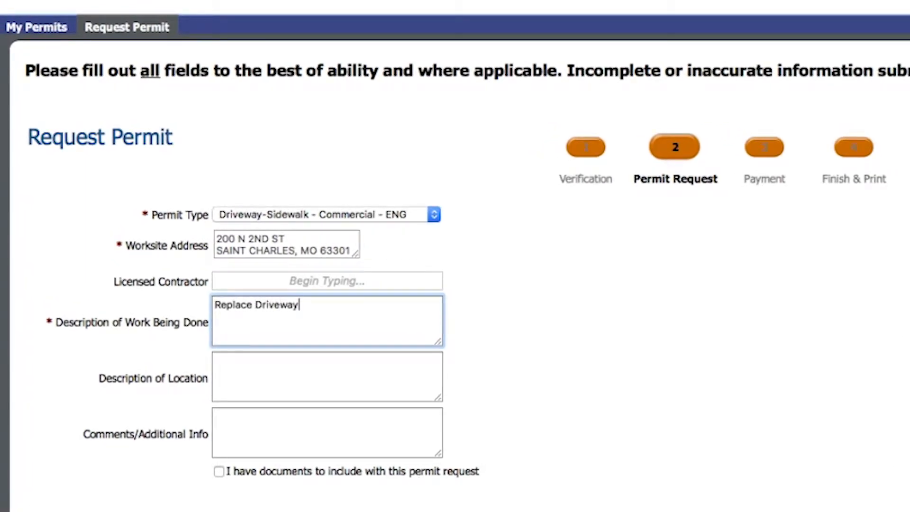
key("Tab")
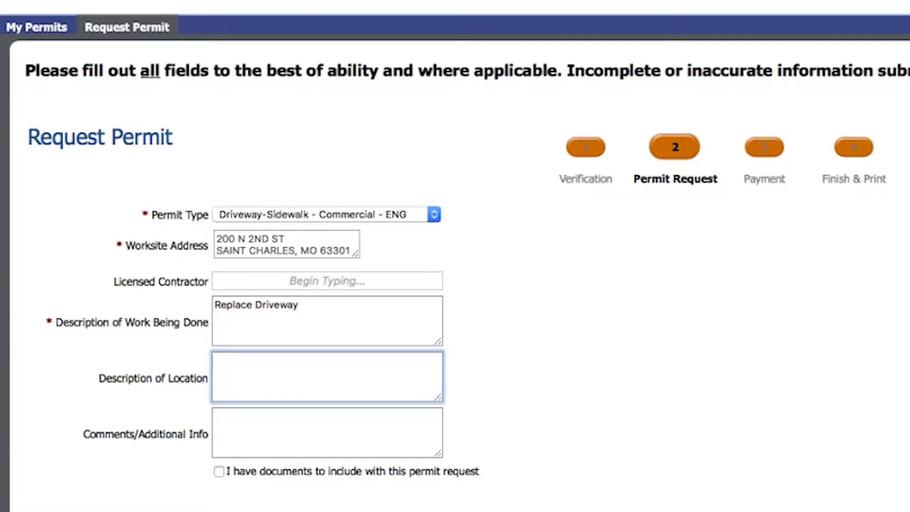
Enter location 'Driveway on Monroe' and comment about tearing out on 5/15 and pouring on 5/16
type("Driveway on Monroe")
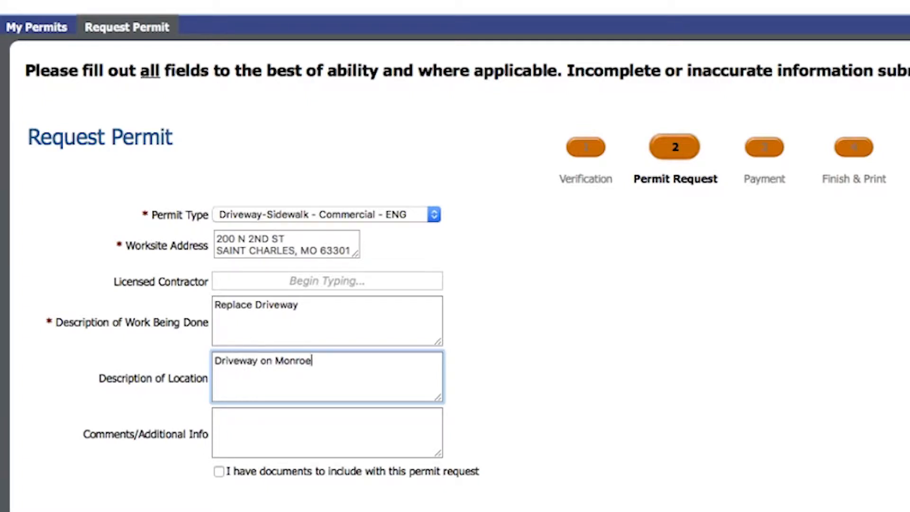
key("Tab")
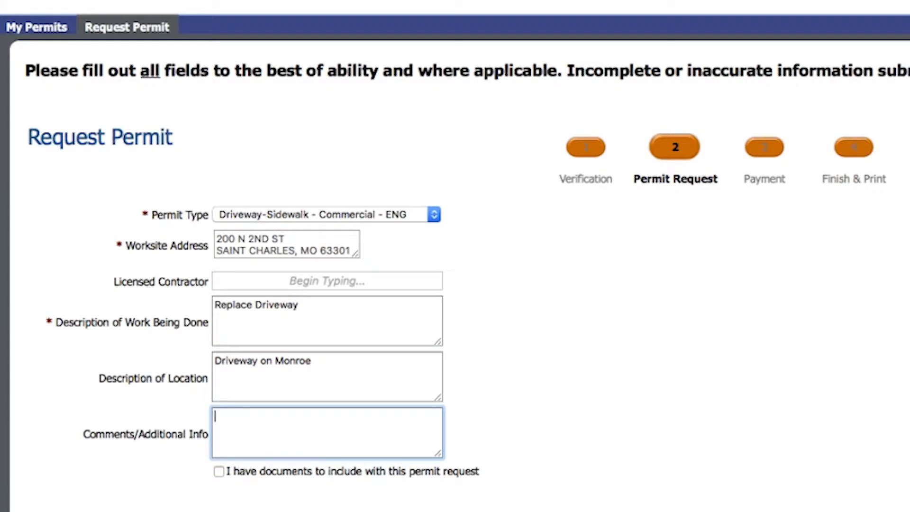
type("I want to tear the drivw")
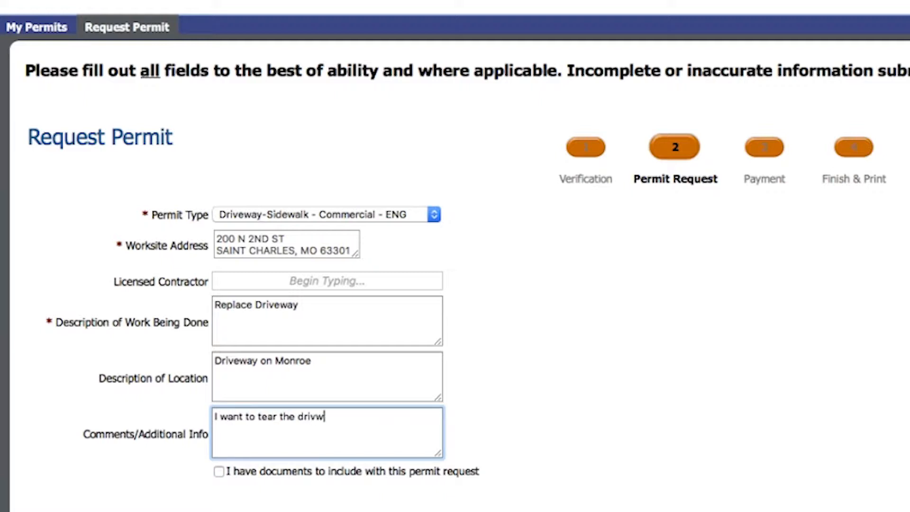
key("BackSpace")
type("eway out on ")
type("5/")
type("15 and p")
type("our on 5/16")
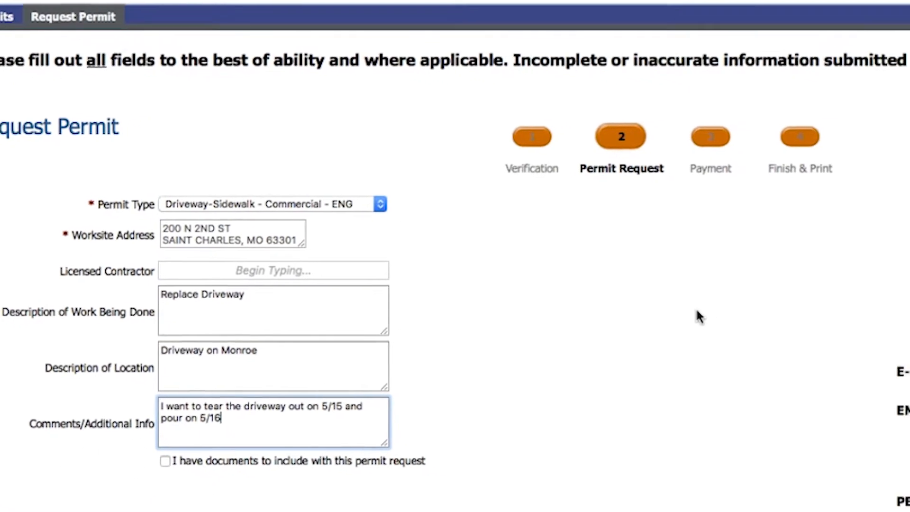
Fill in the contact e-mail address and phone number fields
left_click(899, 162)
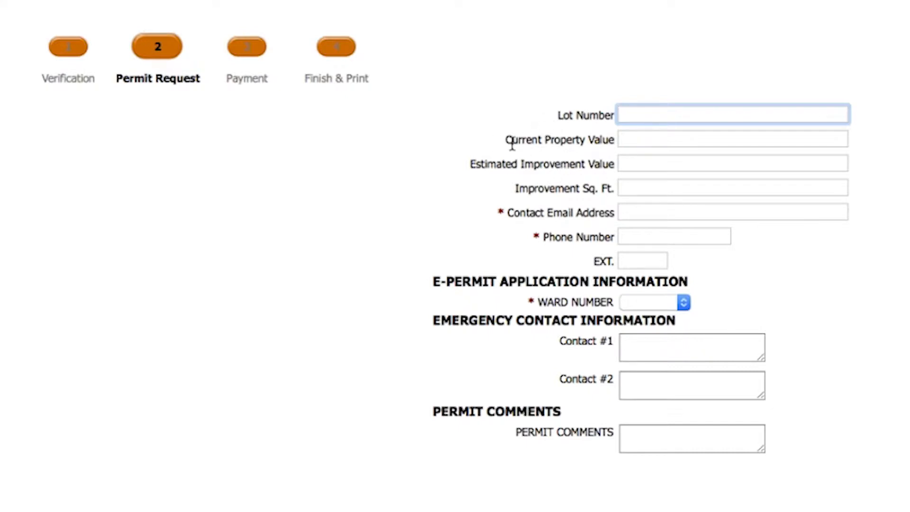
left_click(630, 213)
key("Tab")
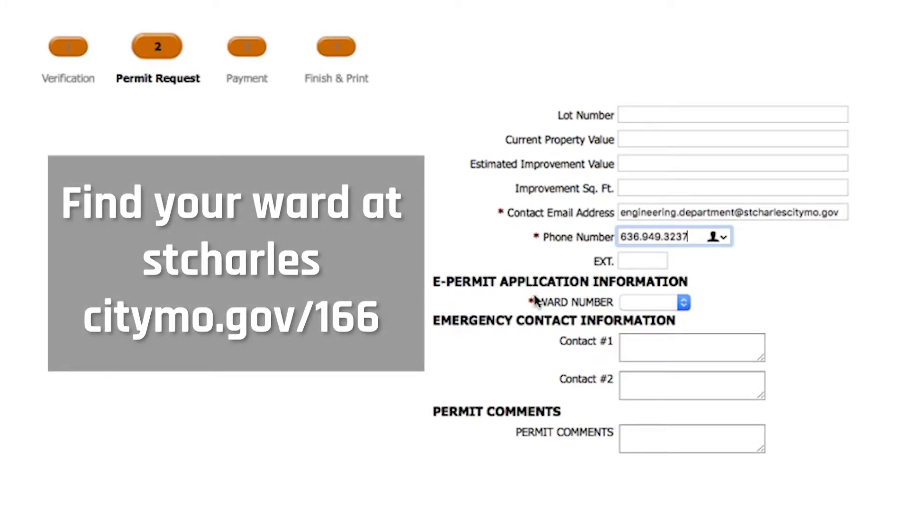
Set ward 01 and emergency contacts 'Contractor Phone #' and 'Resident Phone #'
left_click(636, 303)
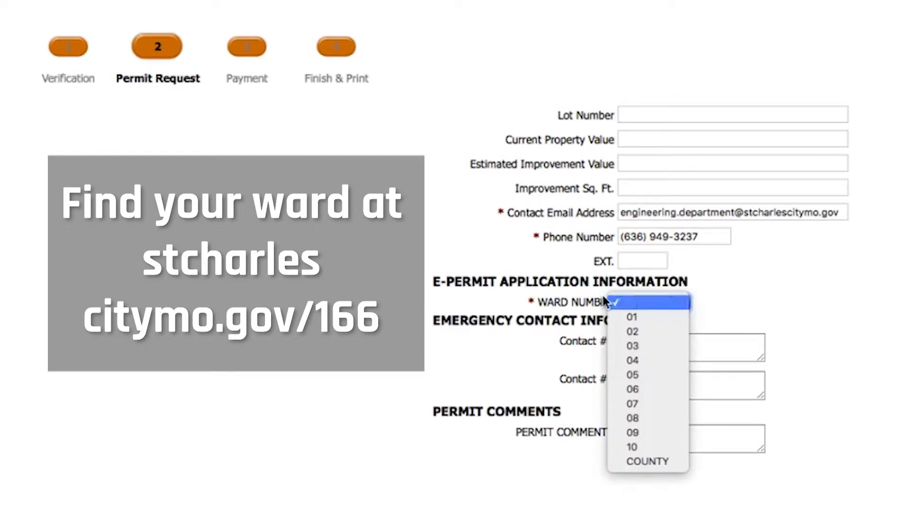
left_click(622, 318)
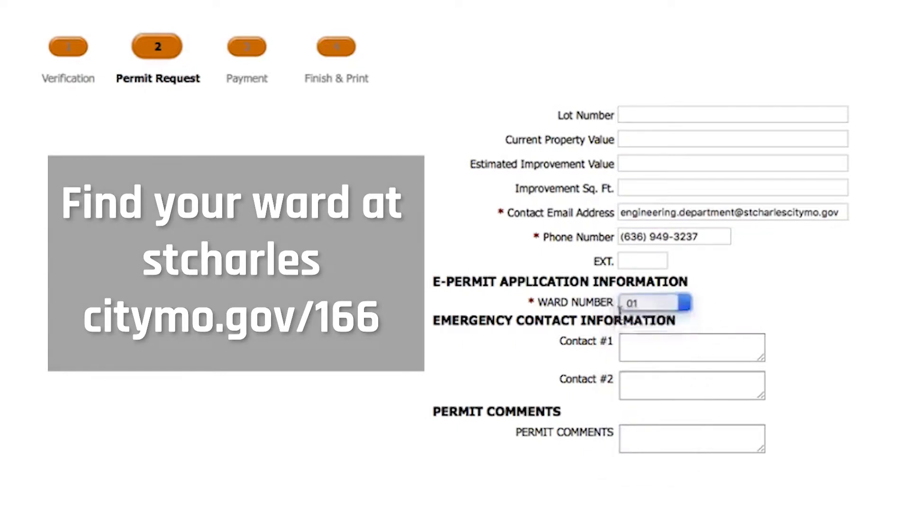
left_click(699, 360)
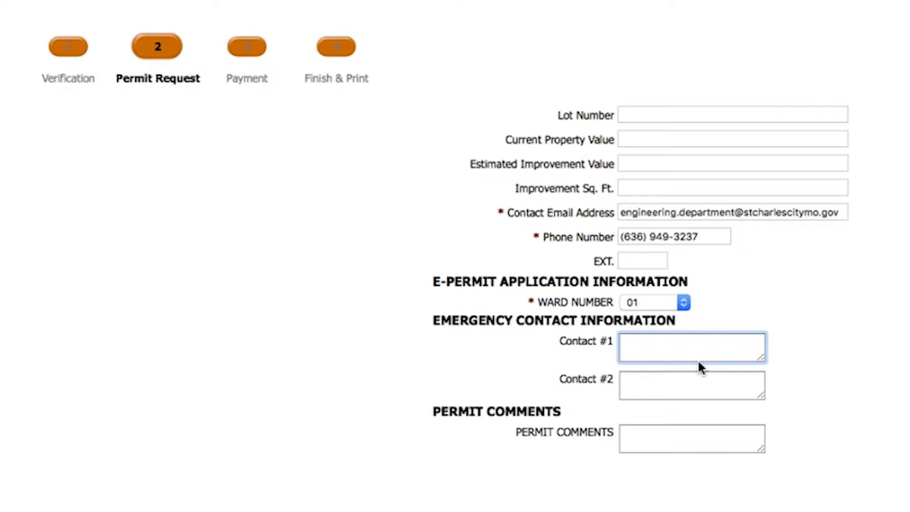
type("Contractor Phone ")
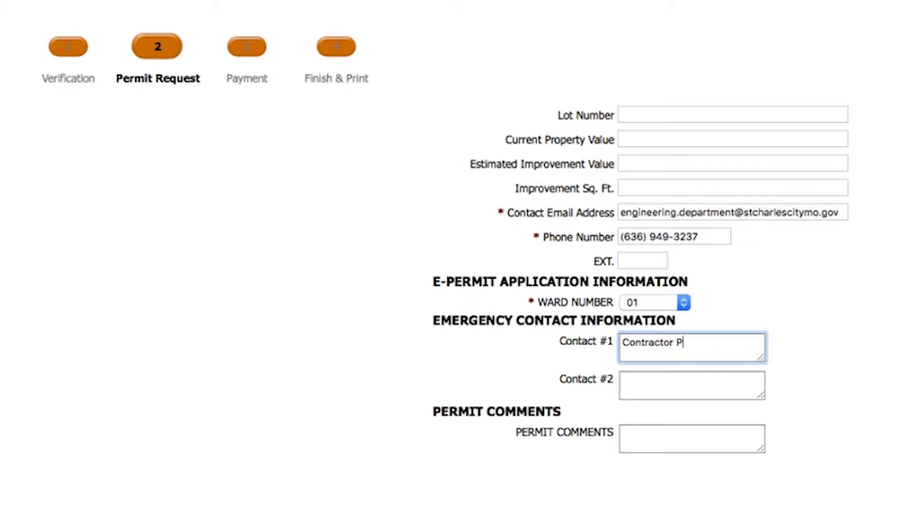
type("#")
left_click(623, 380)
type("Resident Phone #")
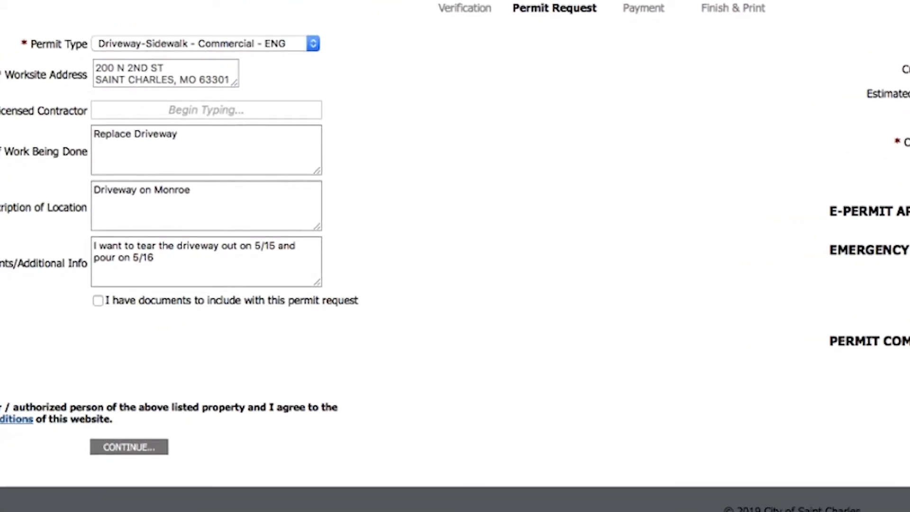
Confirm owner authorization, review and close the Terms and Conditions, then submit the request
left_click(31, 389)
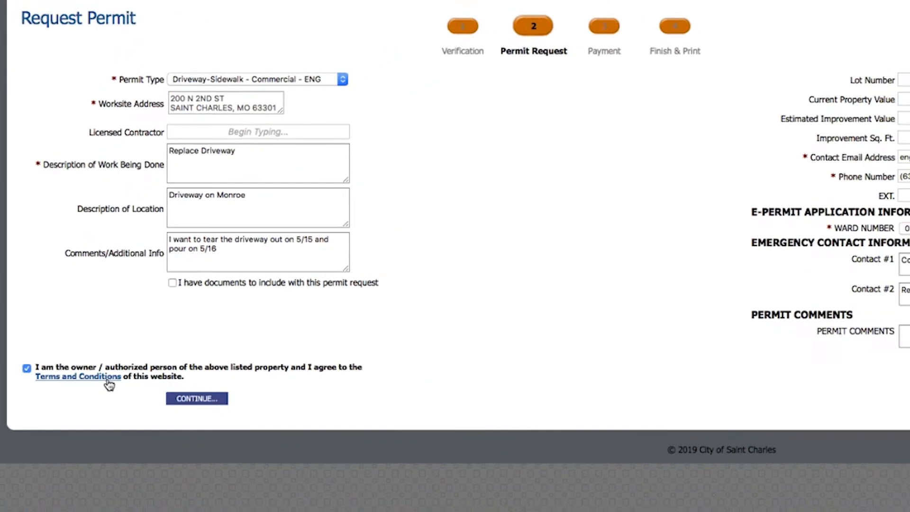
left_click(56, 334)
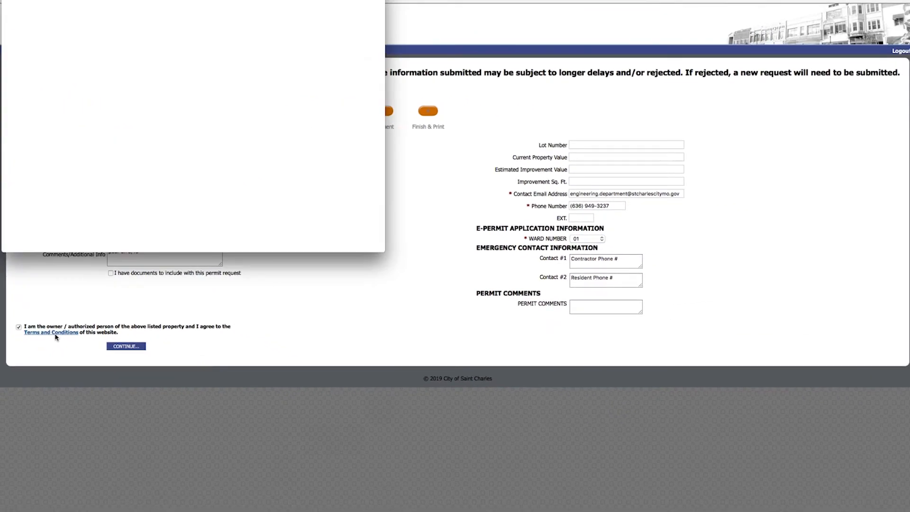
key("super+w")
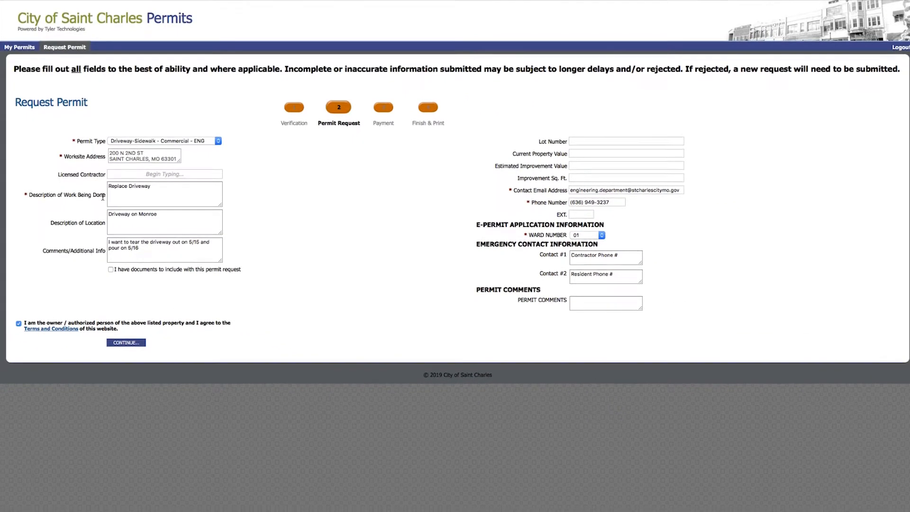
left_click(124, 342)
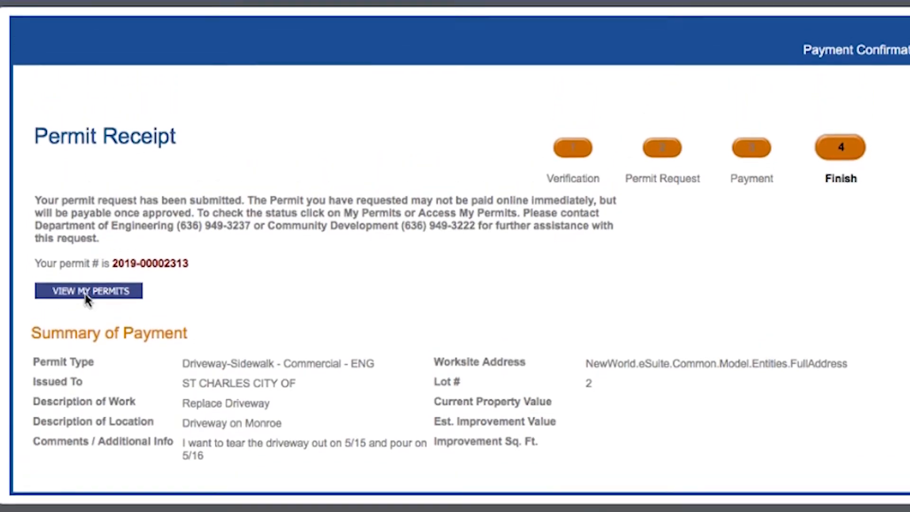
Go from the permit receipt to View My Permits
left_click(87, 338)
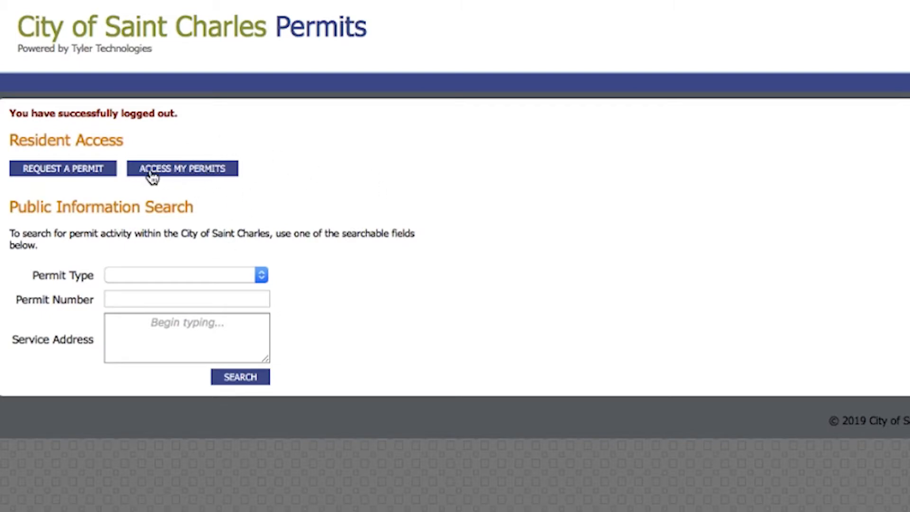
Access My Permits with the resident's address and open the driveway permit showing $15.00 due
left_click(206, 169)
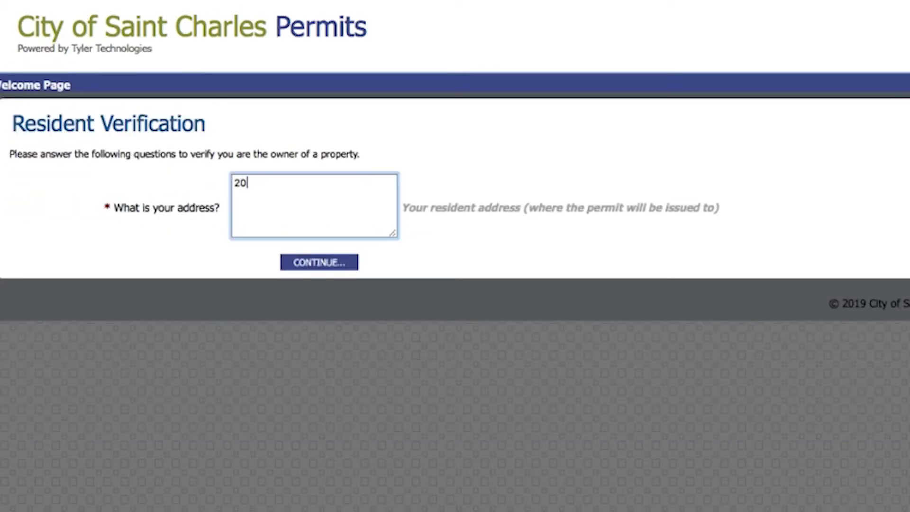
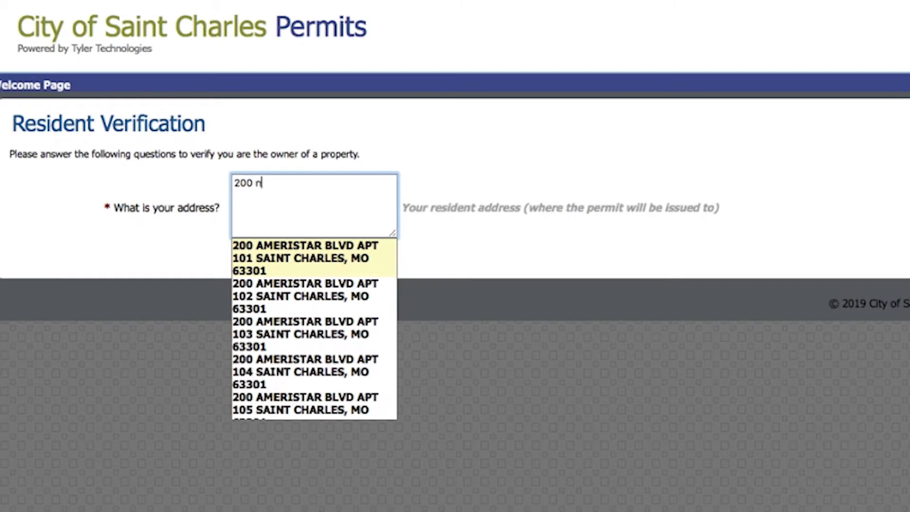
left_click(307, 247)
left_click(306, 262)
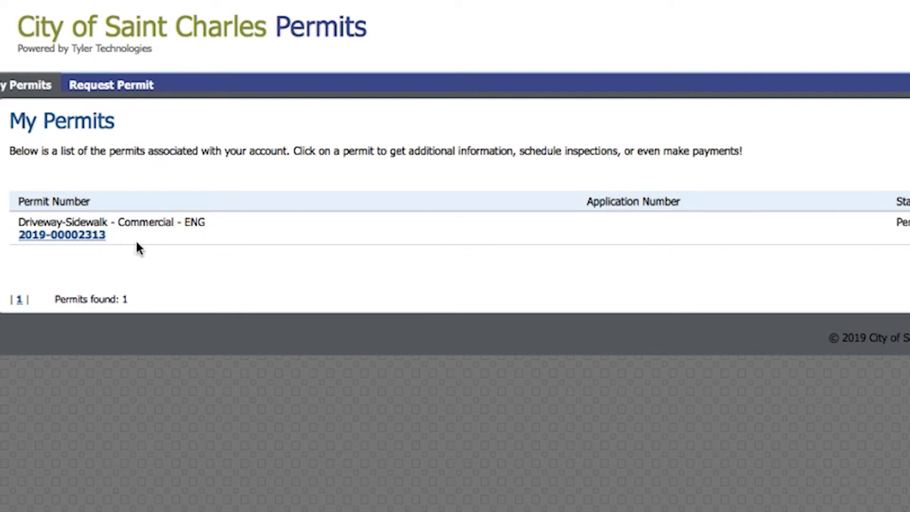
left_click(82, 239)
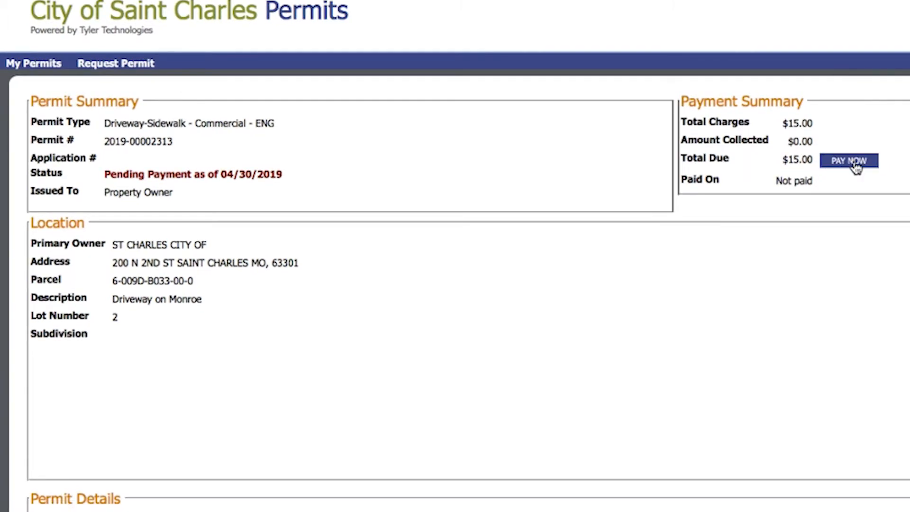
Start paying the $15.00 fee, accept the payment terms and choose credit card
left_click(856, 163)
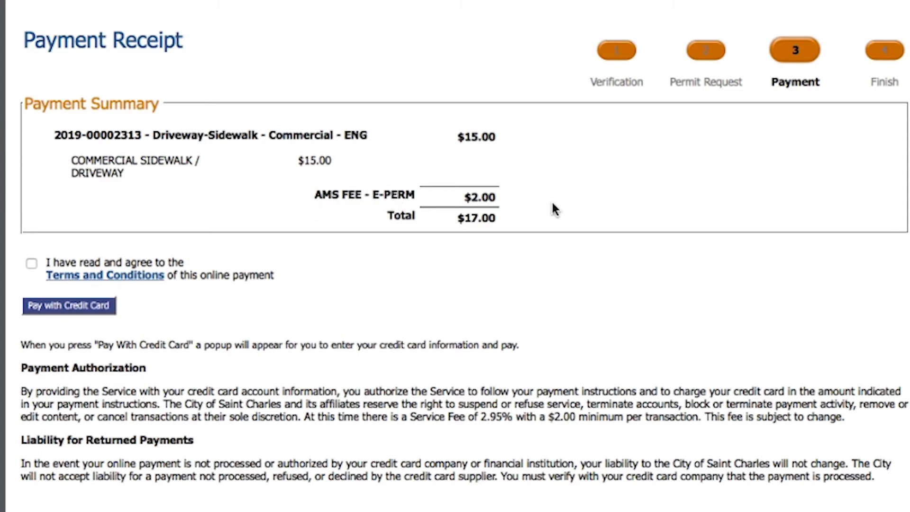
left_click(32, 264)
left_click(71, 313)
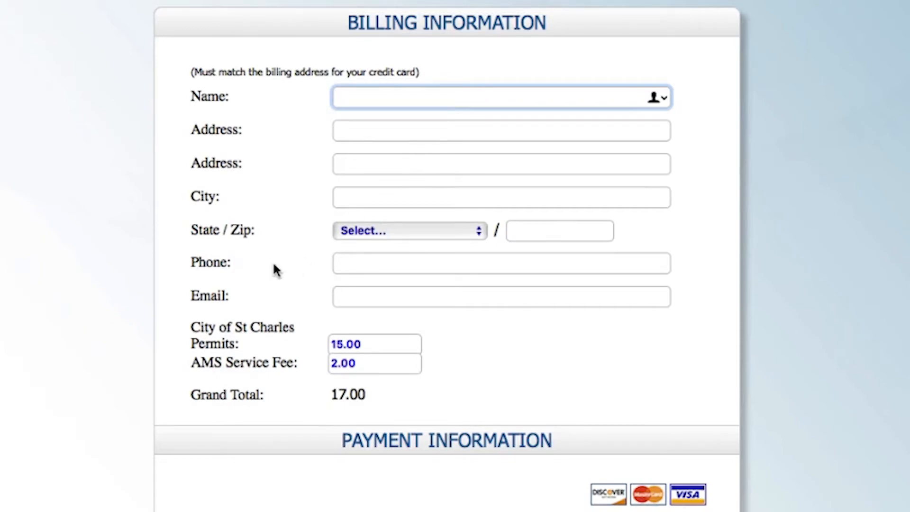
Open the driveway permit from My Permits and review its details marked issued 04/30/2019
scroll(300, 404, "down", 5)
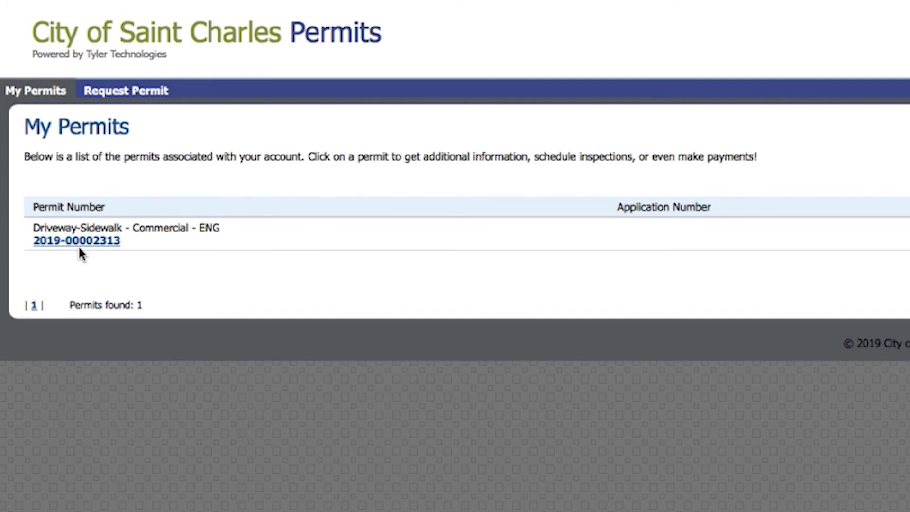
left_click(95, 242)
scroll(520, 491, "down", 6)
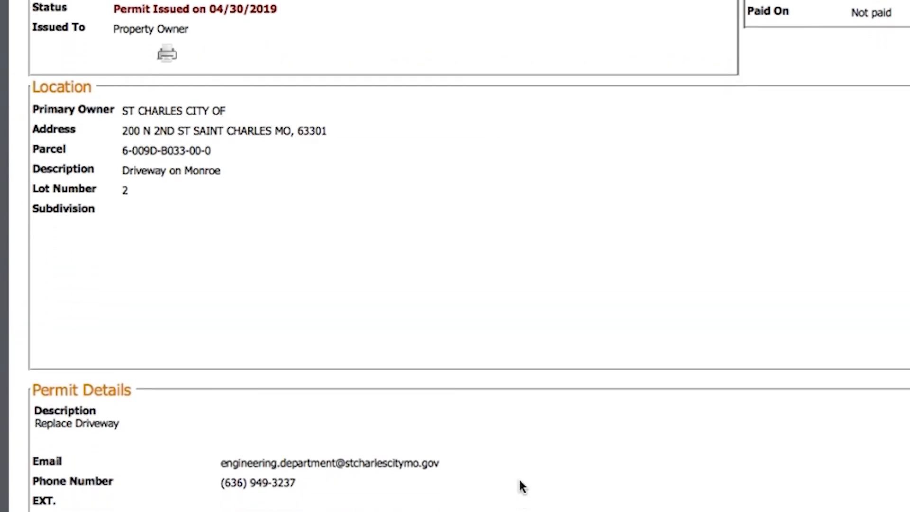
scroll(370, 486, "down", 7)
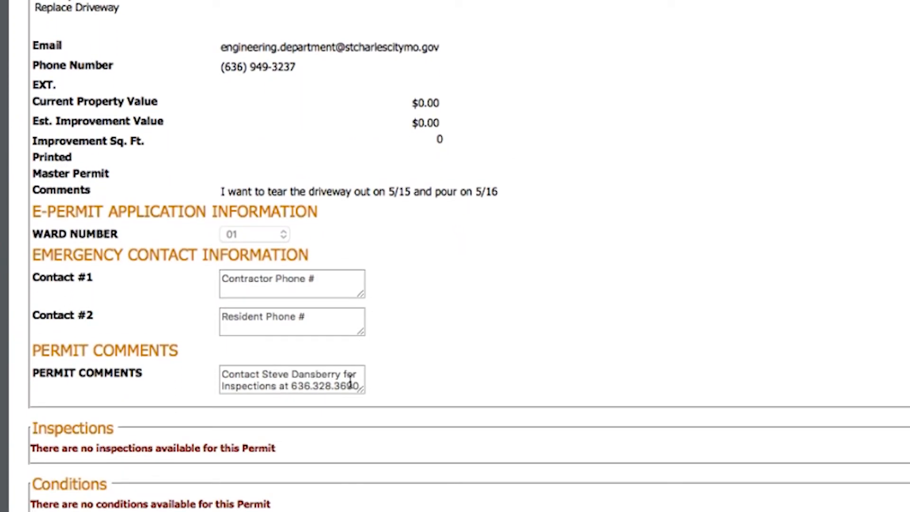